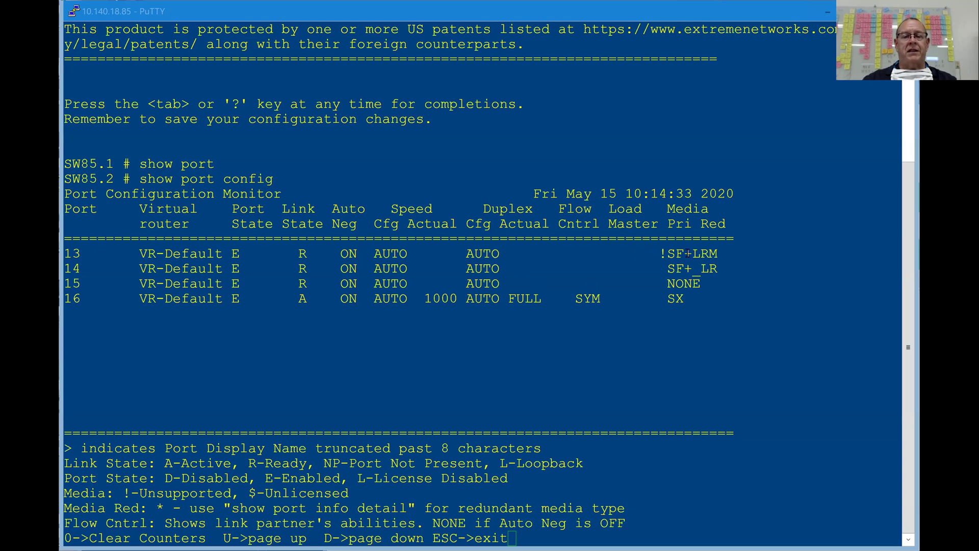
Highlight port 13's !SF+LRM media entry and the '!-Unsupported' legend line in the monitor.
mouse_move(655, 253)
left_mouse_down()
mouse_move(697, 253)
mouse_move(654, 254)
left_mouse_up()
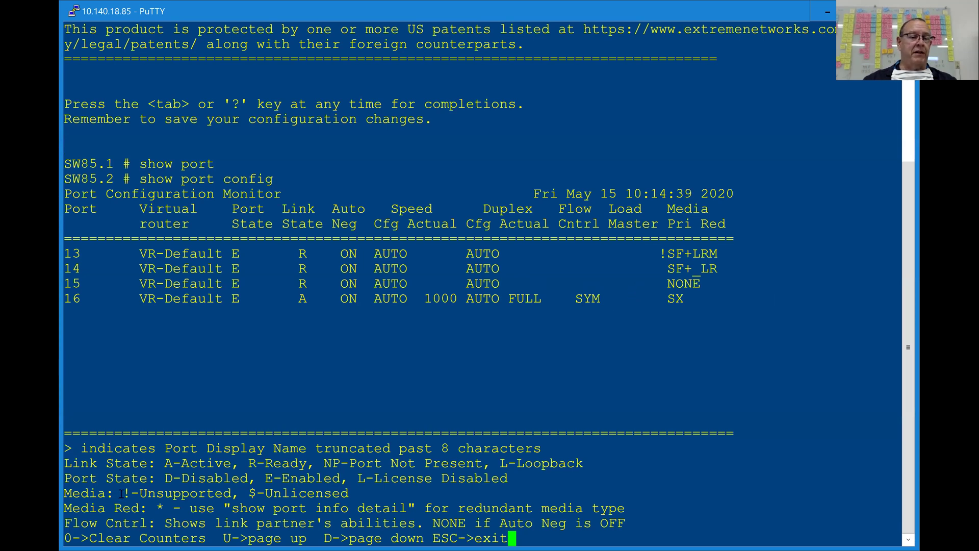
left_click_drag(121, 494, 233, 495)
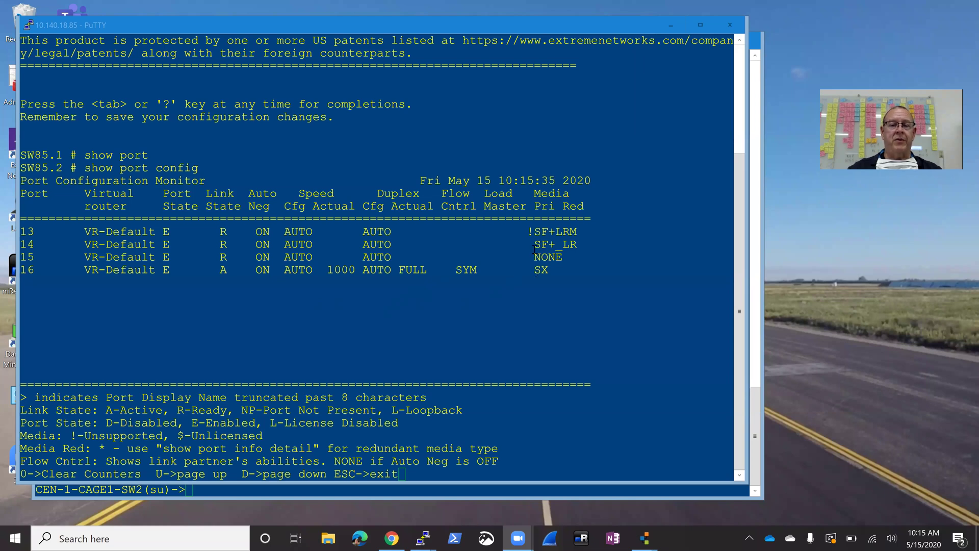
Highlight port 14's SF+_LR media and the '$-Unlicensed' legend, then switch to the 10.140.18.118 session.
left_click_drag(529, 245, 575, 245)
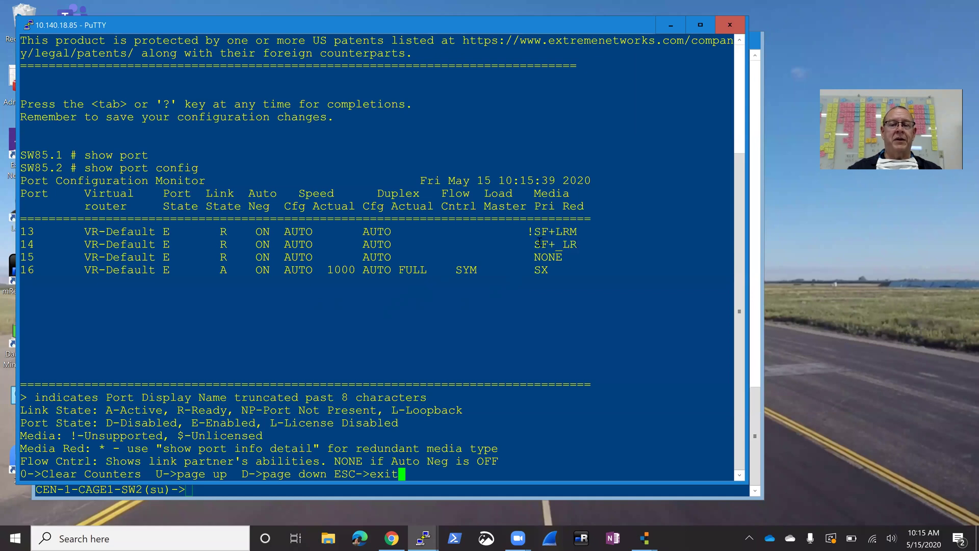
left_click_drag(535, 246, 578, 247)
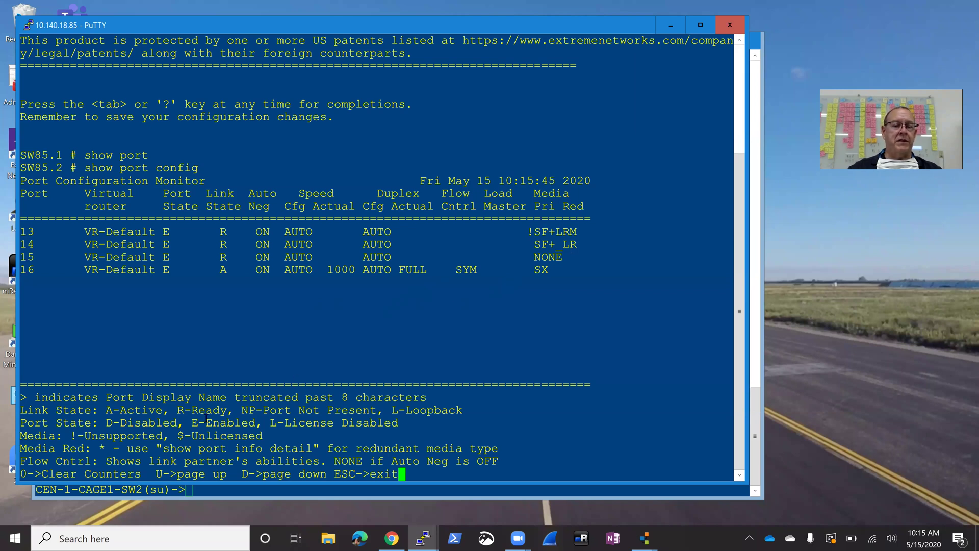
left_click_drag(180, 435, 259, 436)
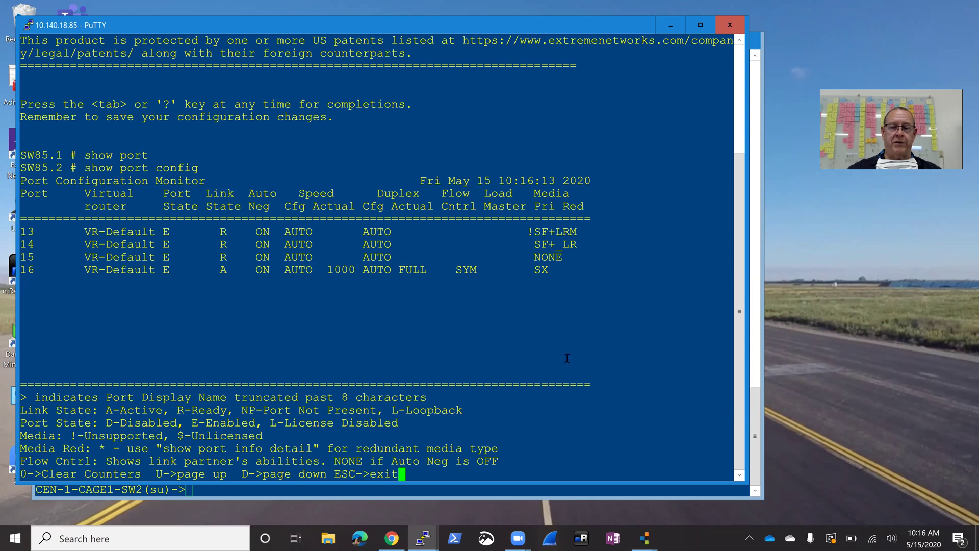
left_click(608, 491)
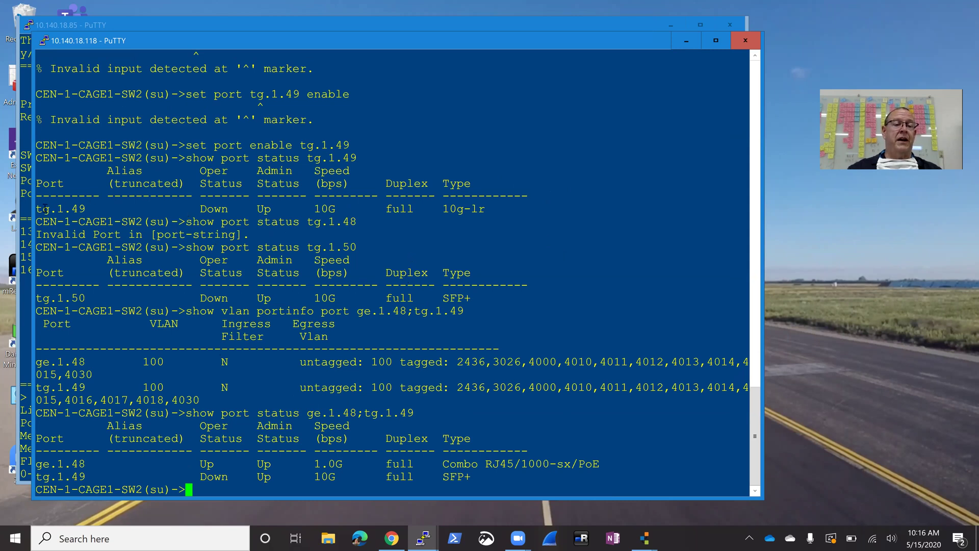
Highlight the far-end tg.1.49 line showing it down at 10G, then return to the 10.140.18.85 session.
left_click_drag(39, 209, 483, 209)
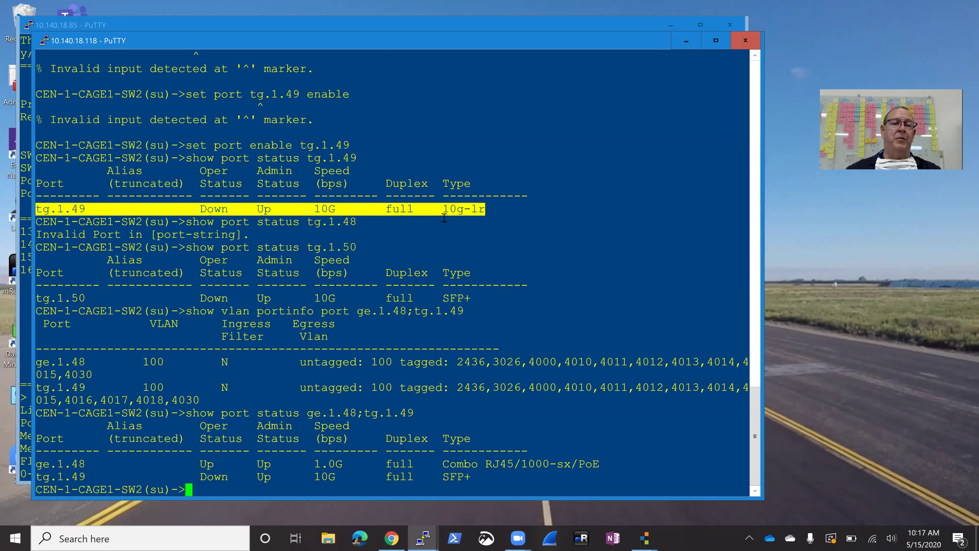
left_click(360, 23)
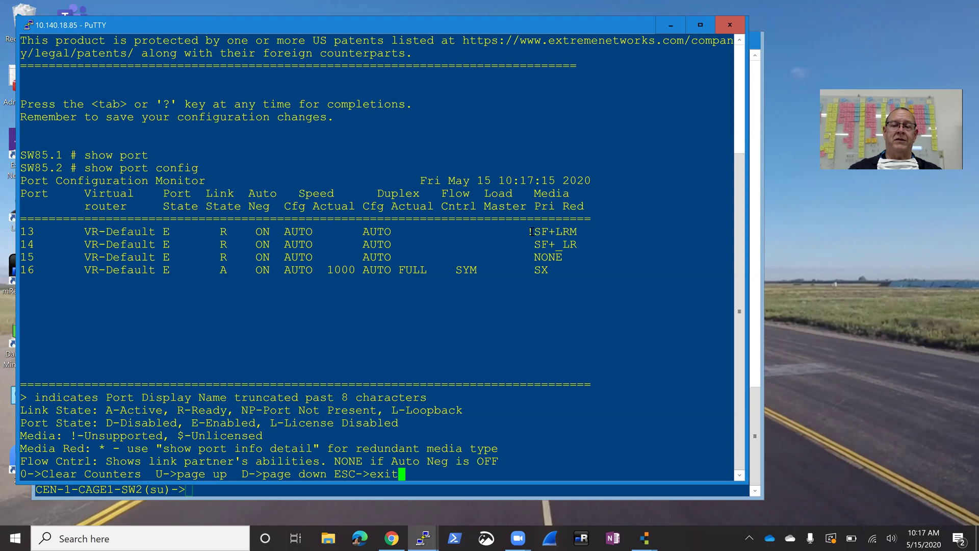
Highlight port 13's !SF+LRM media, leave the monitor, and run 'show port config 13-16 no'.
left_click_drag(531, 231, 576, 232)
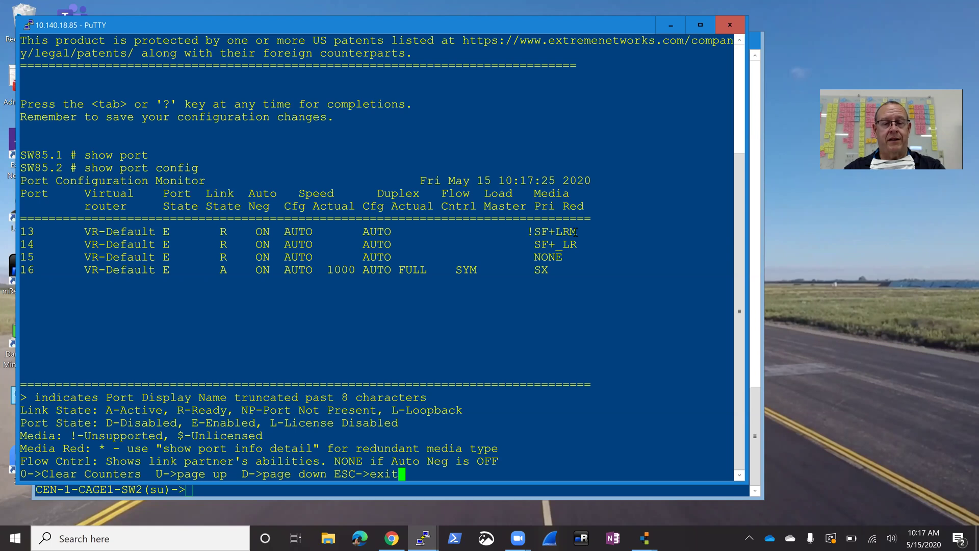
key("Escape")
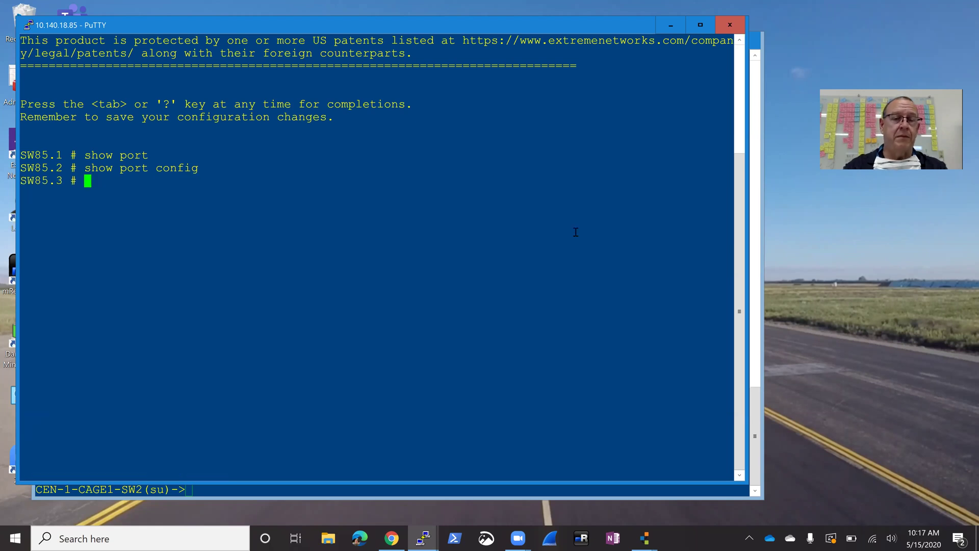
key("Up")
type("13-16 ")
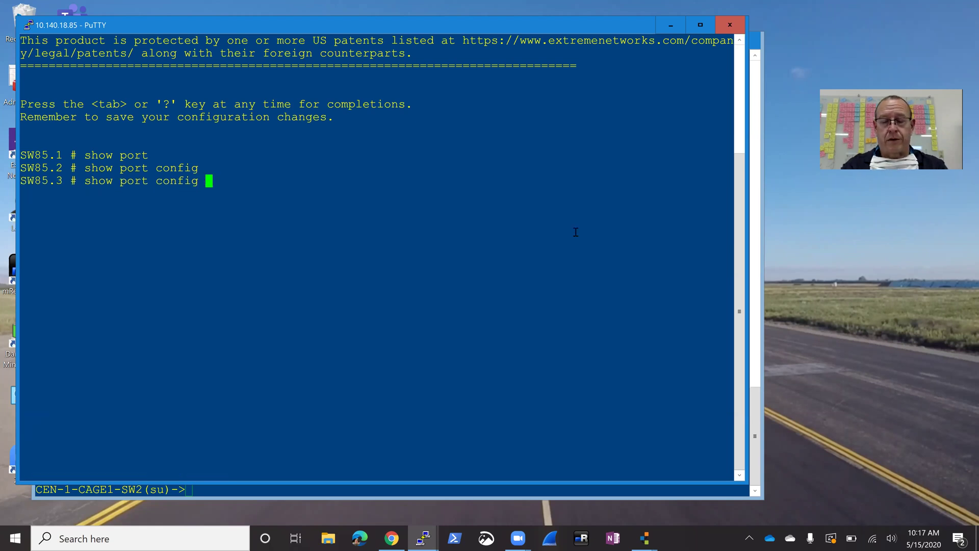
type("no")
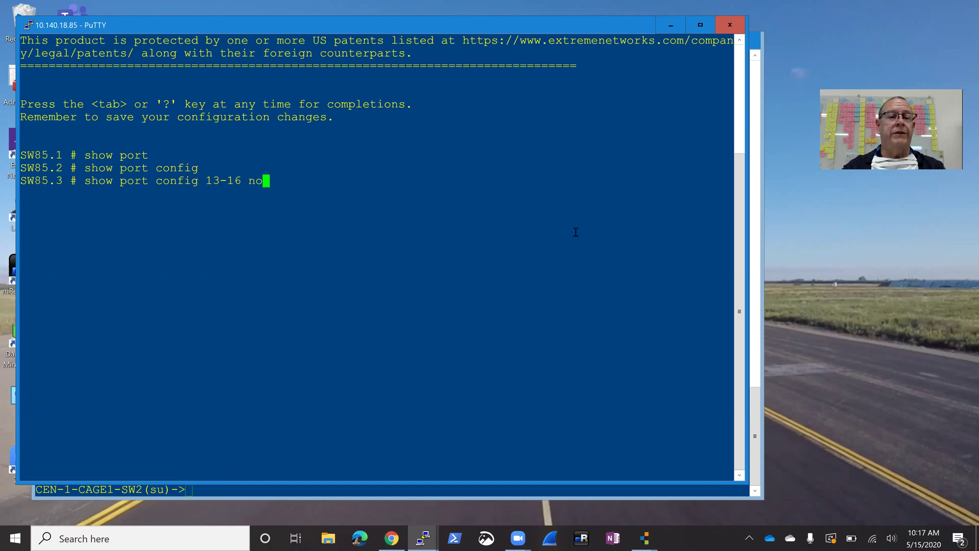
key("Return")
Retry the rejected command with the port range changed to '1:13-16'.
key("Up")
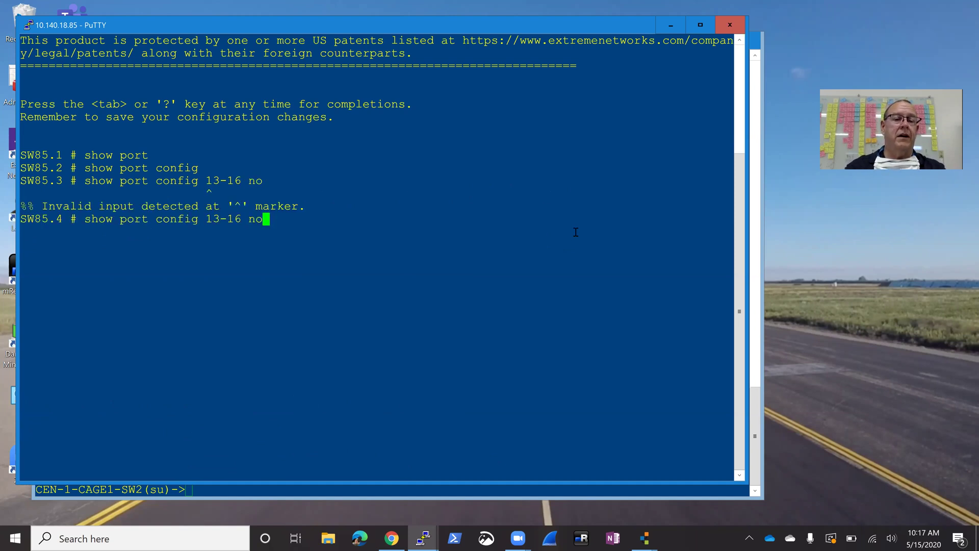
key("Left")
key("Left")
key("Left")
key("Left")
key("Left")
key("Left")
key("Left")
type("1")
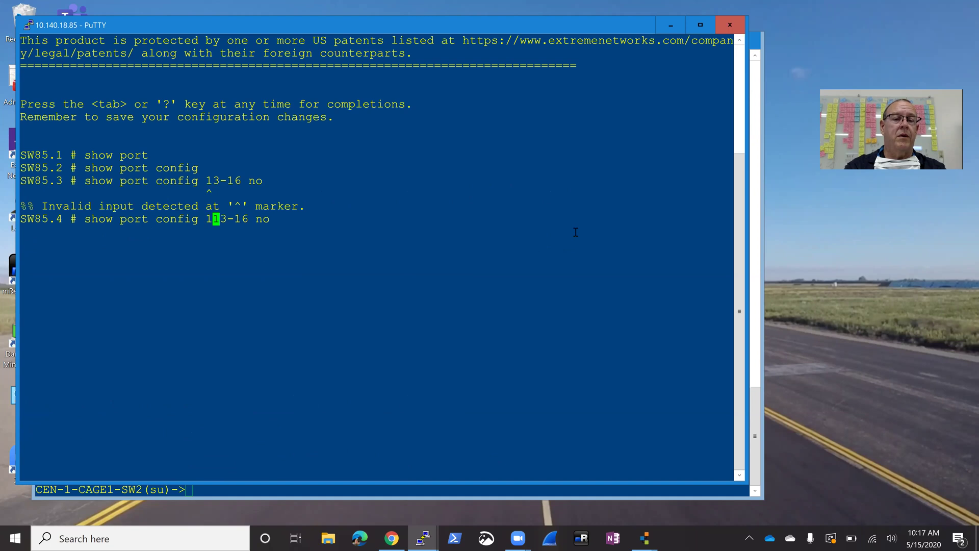
type(":")
key("Return")
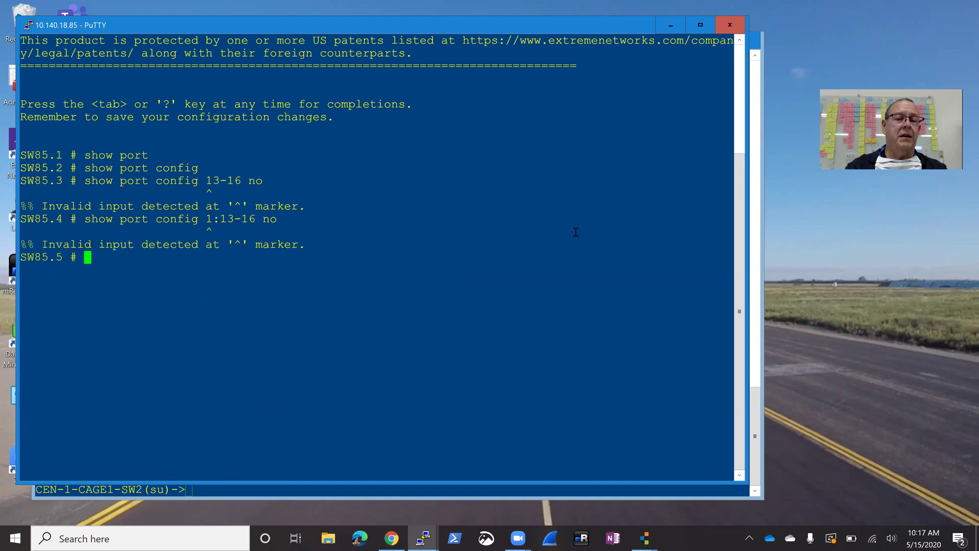
Retry the port config command for port 13 alone with 'show port config 13 no'.
key("Up")
key("Left")
key("Left")
key("Left")
key("Left")
key("Left")
key("Left")
key("Left")
key("Left")
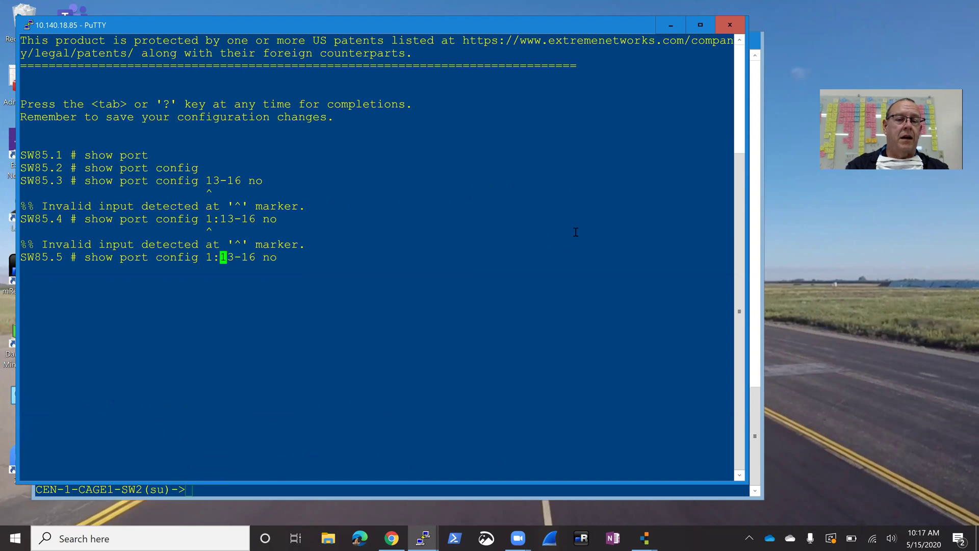
key("Right")
key("Right")
key("Right")
key("Right")
key("Right")
key("Right")
key("Right")
key("Right")
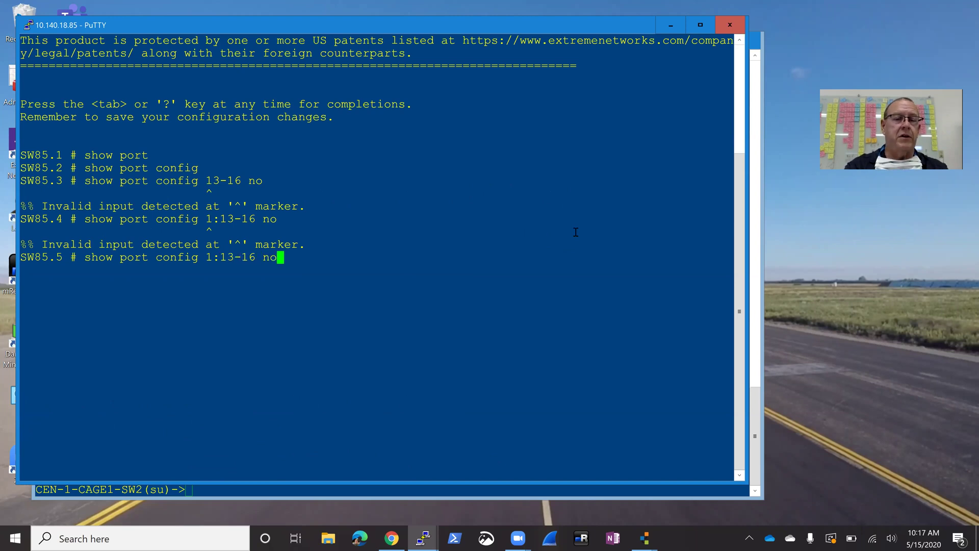
key("BackSpace")
key("BackSpace")
key("BackSpace")
key("BackSpace")
key("BackSpace")
key("BackSpace")
key("BackSpace")
key("BackSpace")
key("BackSpace")
key("BackSpace")
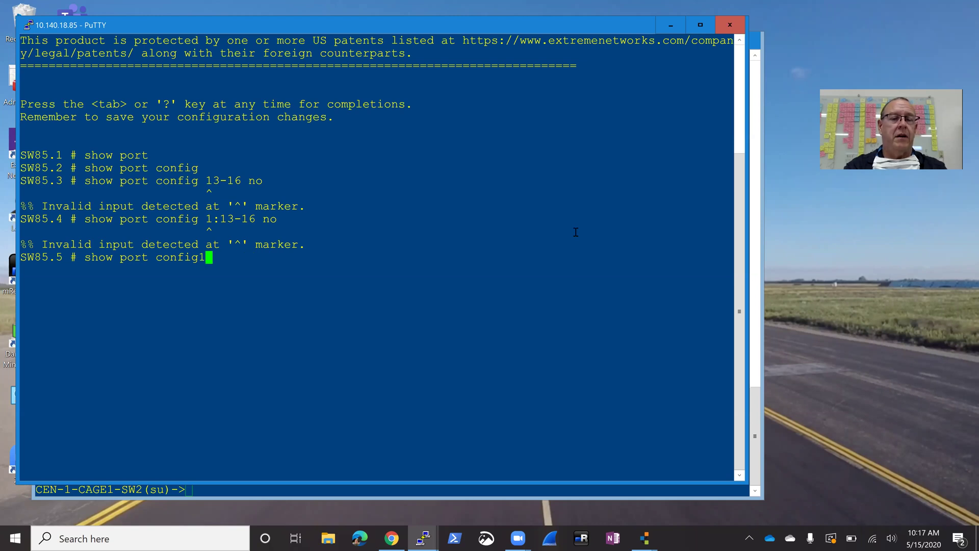
key("BackSpace")
type("13 no")
key("Return")
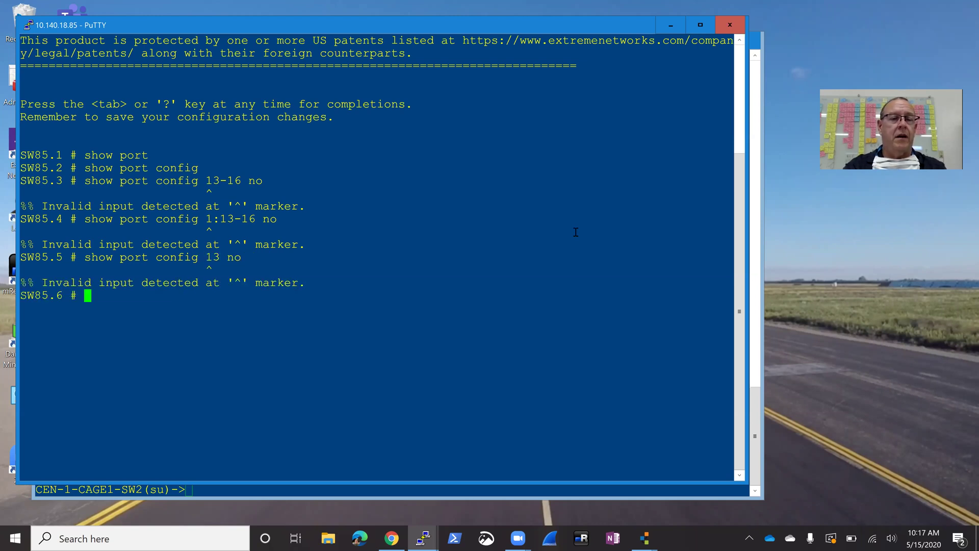
Edit the recalled command down to 'show port config no' with no port number.
key("Up")
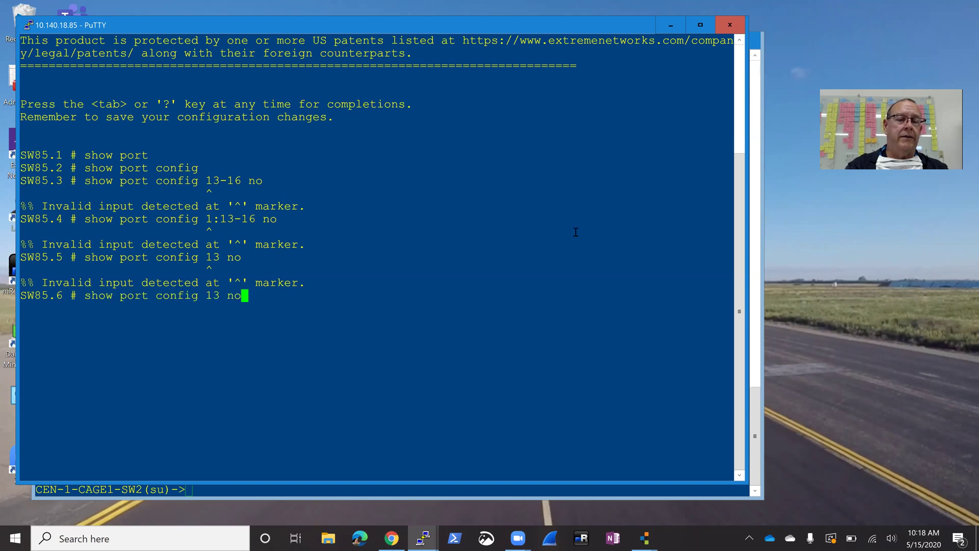
key("BackSpace")
key("BackSpace")
key("BackSpace")
key("BackSpace")
key("BackSpace")
key("BackSpace")
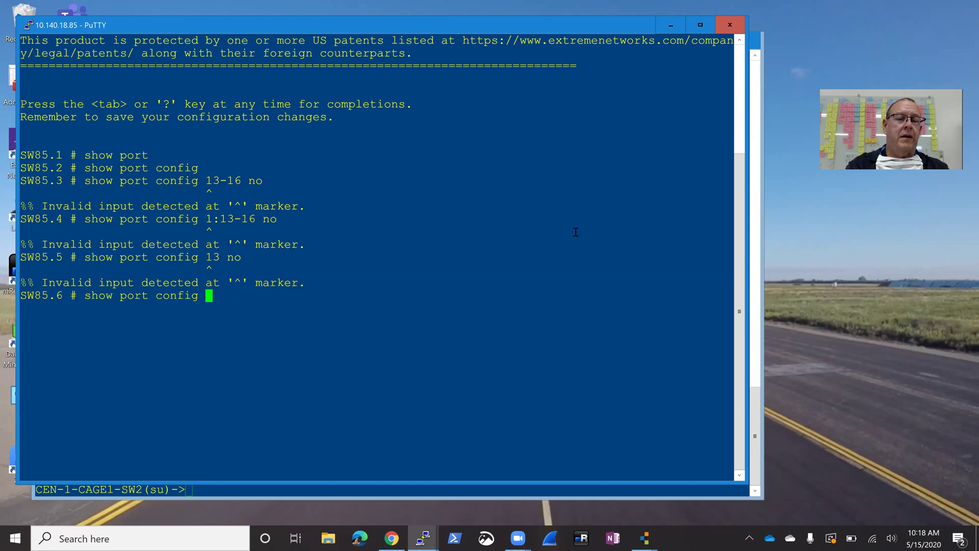
type("no")
List all ports' config, highlighting port 13's !SF+LRM, '!-Unsupported' legend, and port 16's SX media.
key("Return")
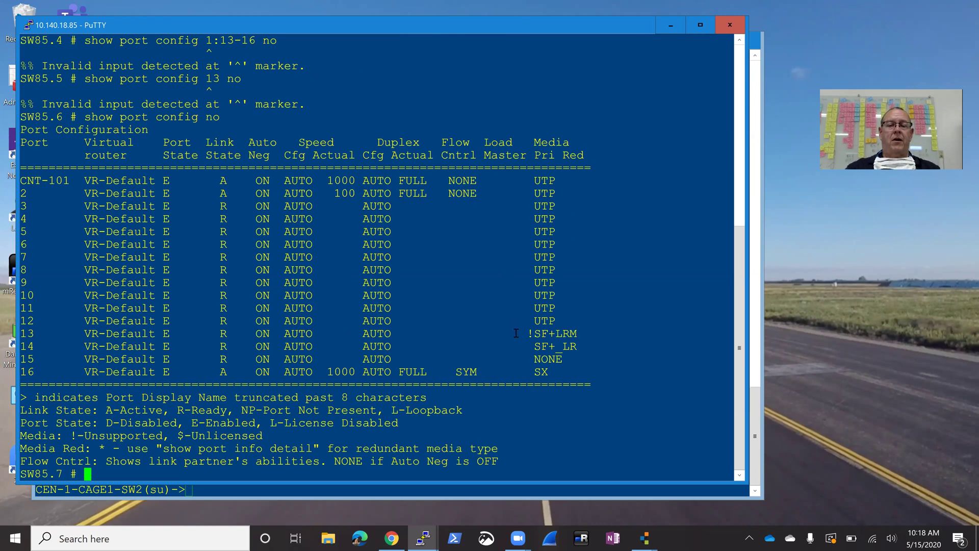
left_click_drag(527, 333, 579, 334)
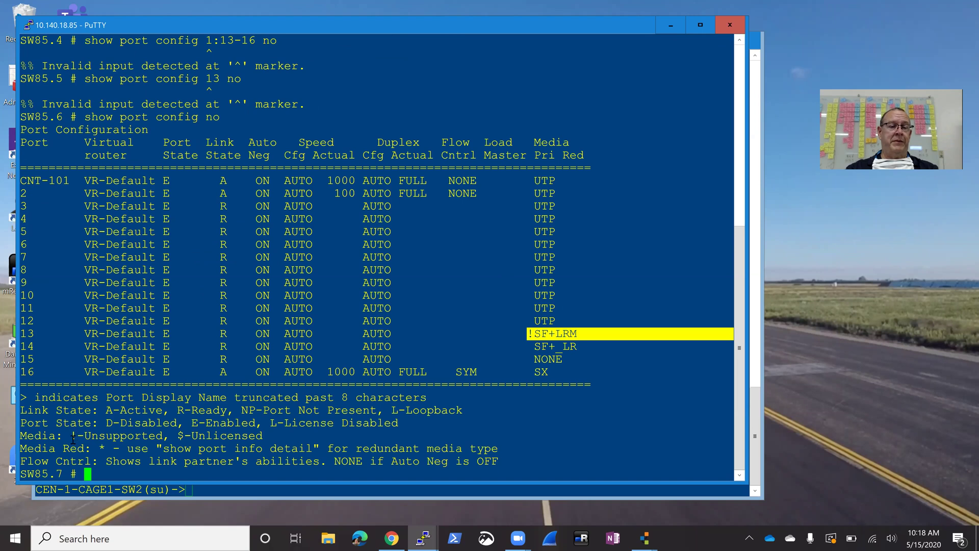
left_click_drag(71, 436, 163, 437)
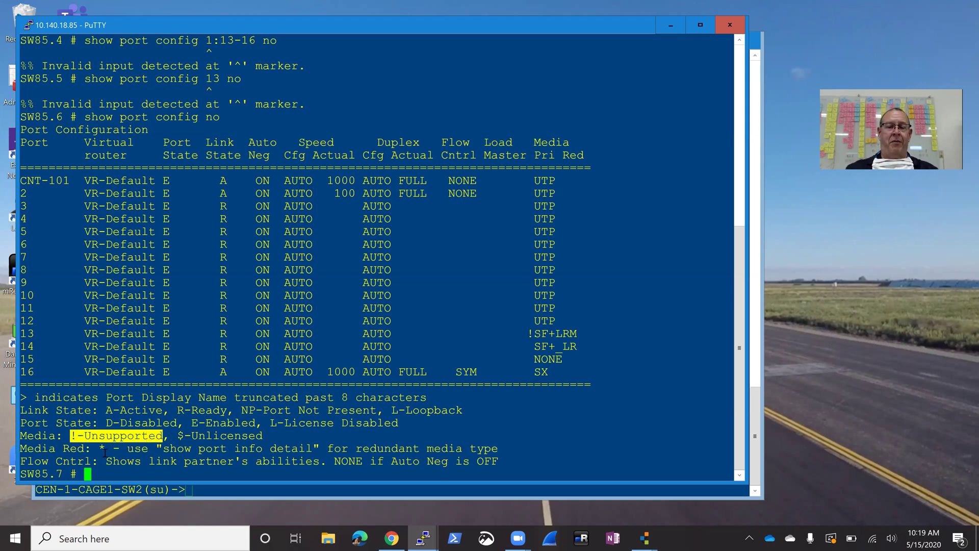
double_click(542, 373)
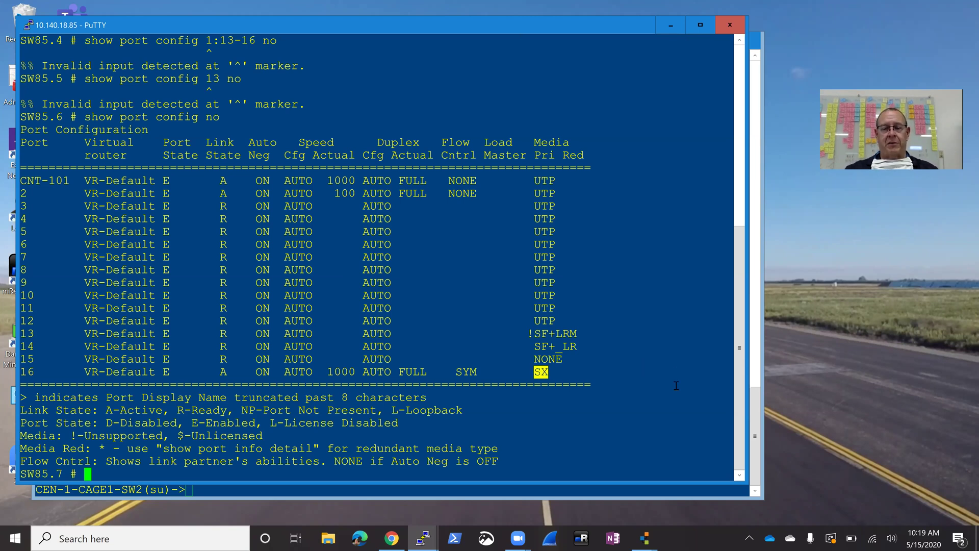
left_click(666, 487)
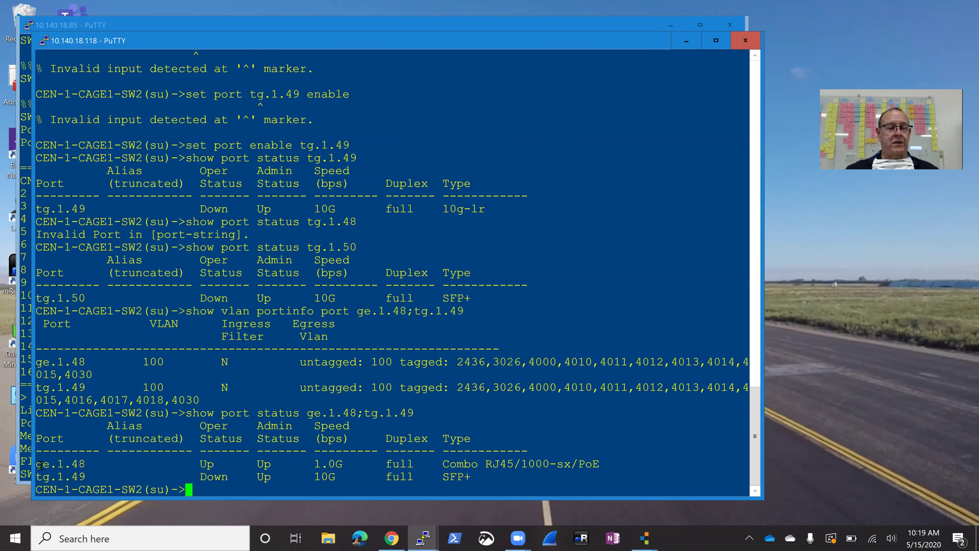
Highlight ge.1.48's 'Combo RJ45/1000-sx/PoE' port type, then Alt+Tab back to the 10.140.18.85 session.
left_click_drag(40, 466, 331, 476)
left_click(448, 463)
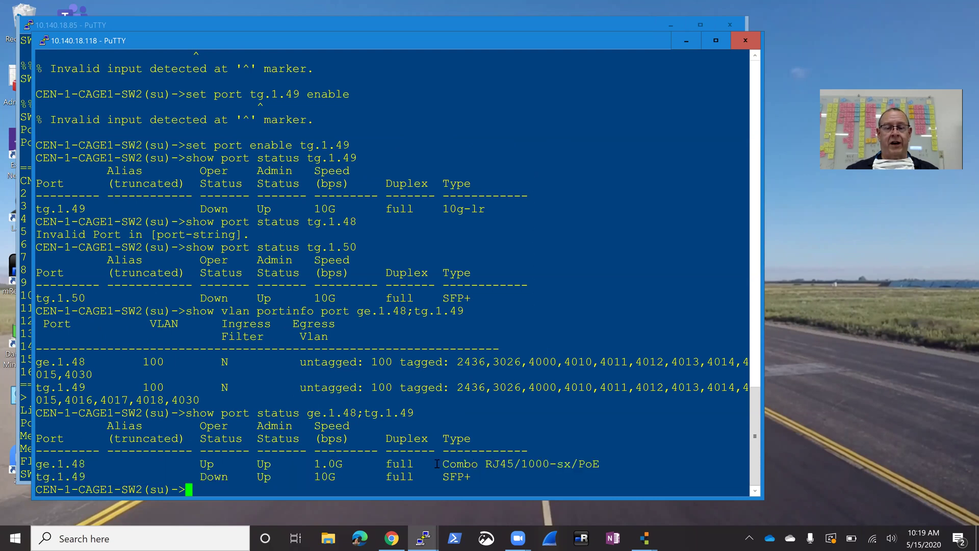
left_click_drag(437, 464, 597, 466)
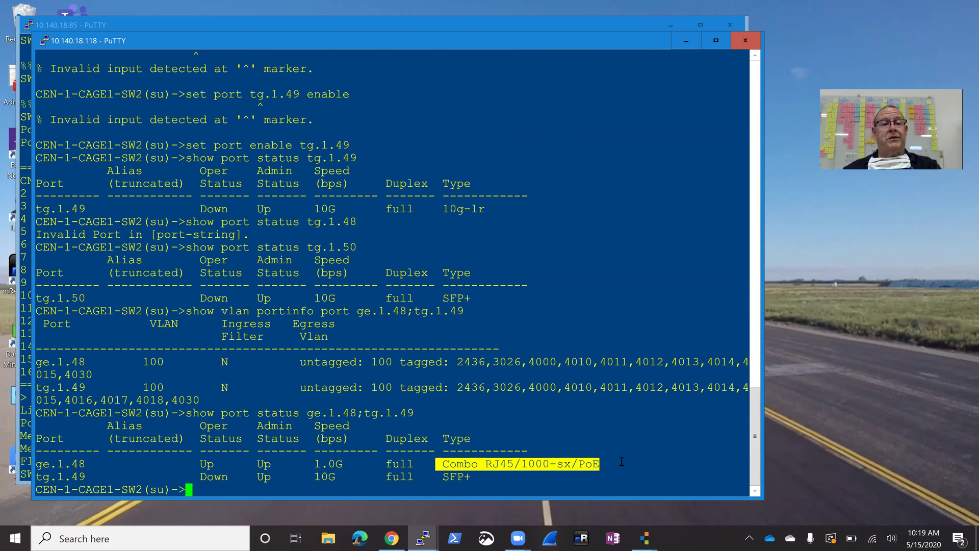
key("alt+Tab")
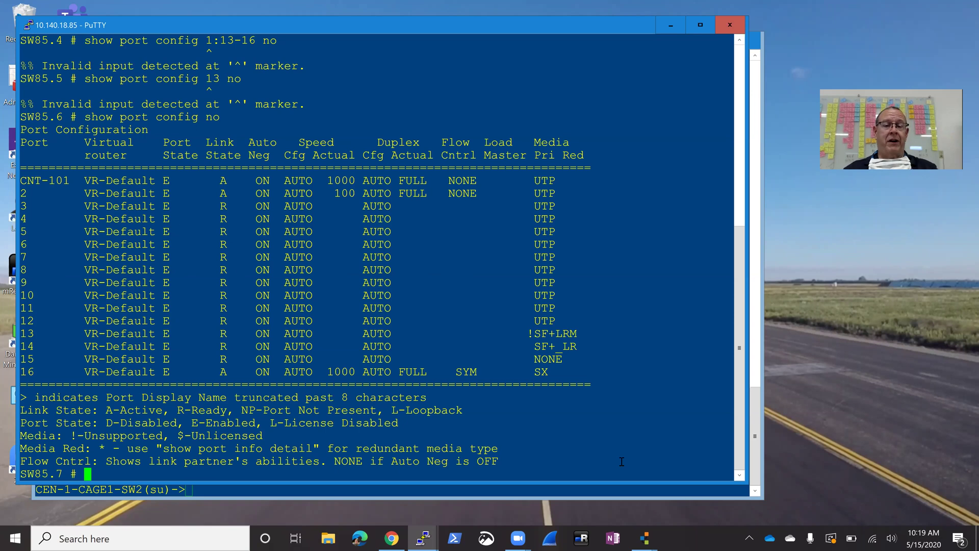